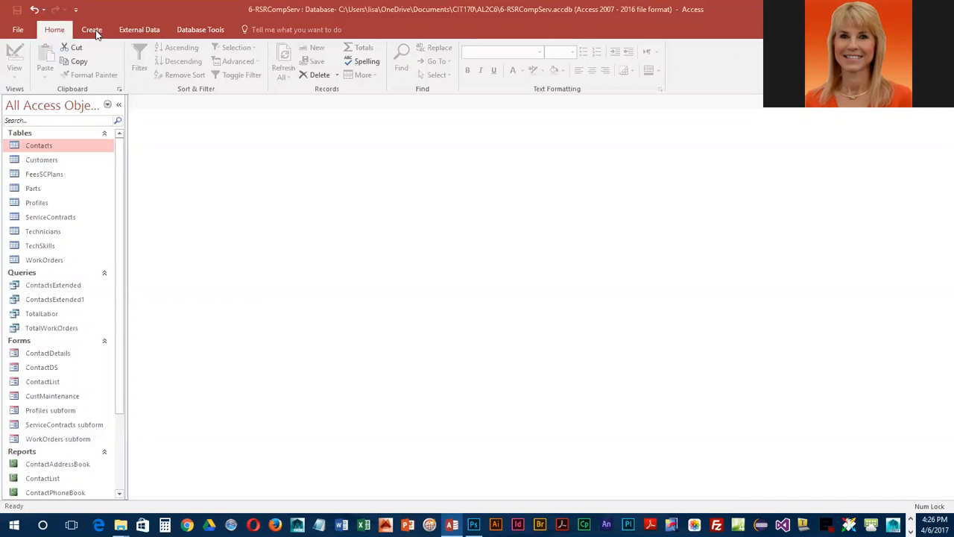
- Add a blank form from the 1 Right application part and widen the object list to fit the form's full name
click(95, 30)
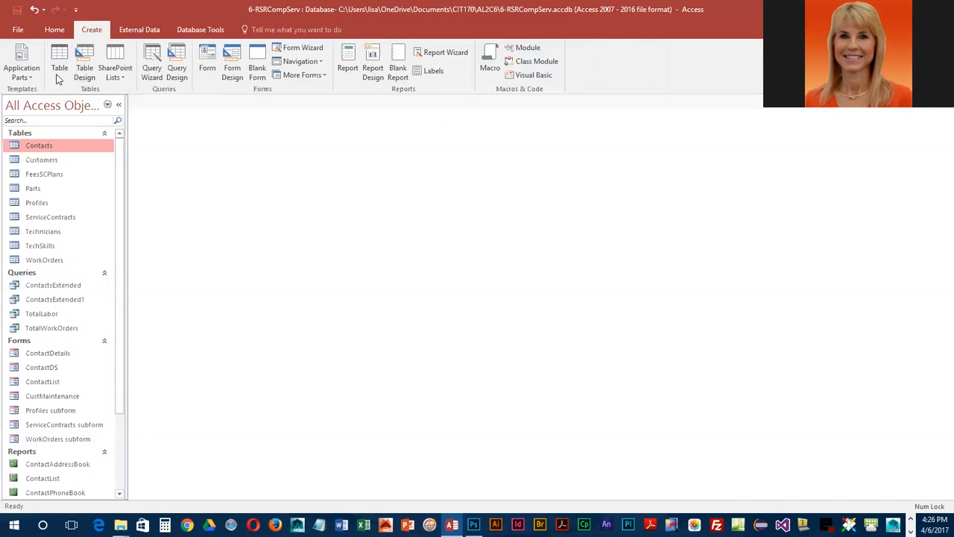
click(29, 71)
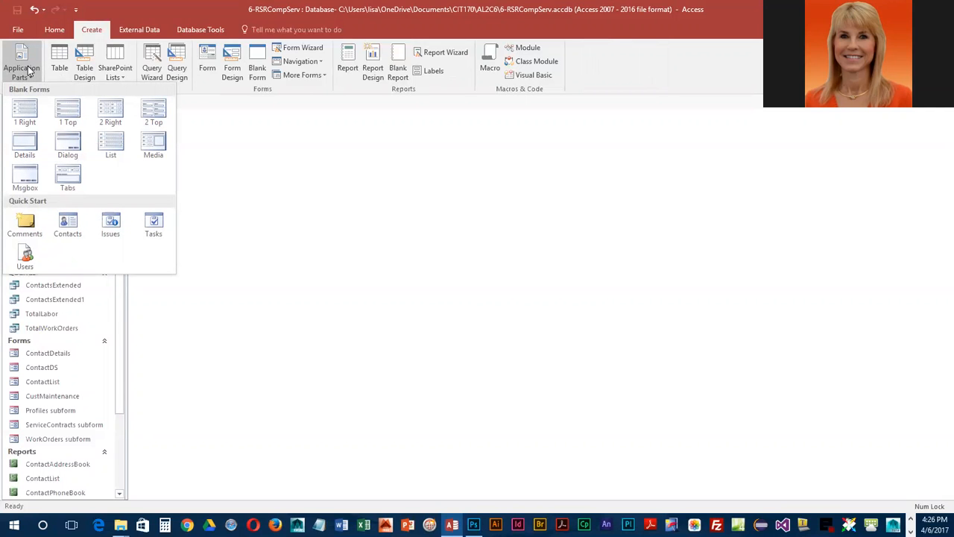
click(24, 112)
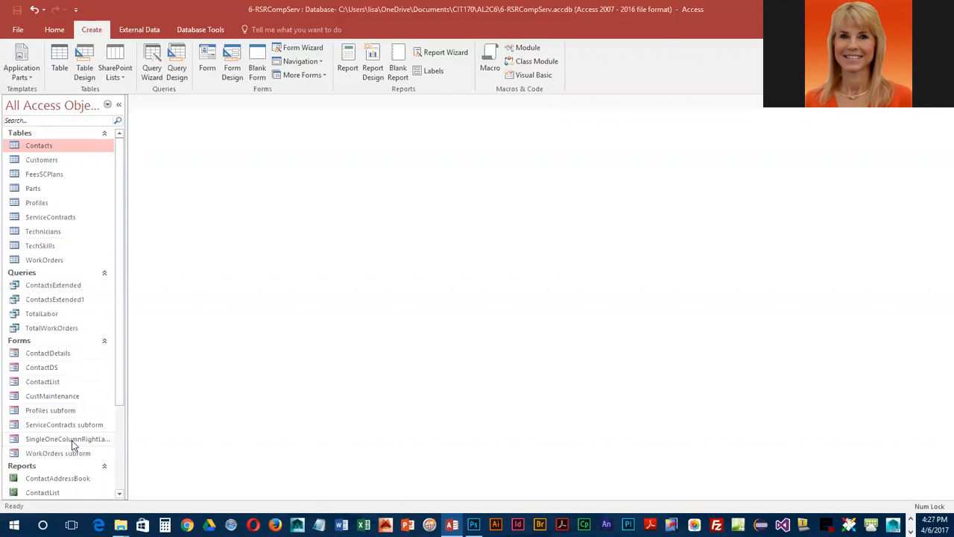
drag(124, 441, 167, 447)
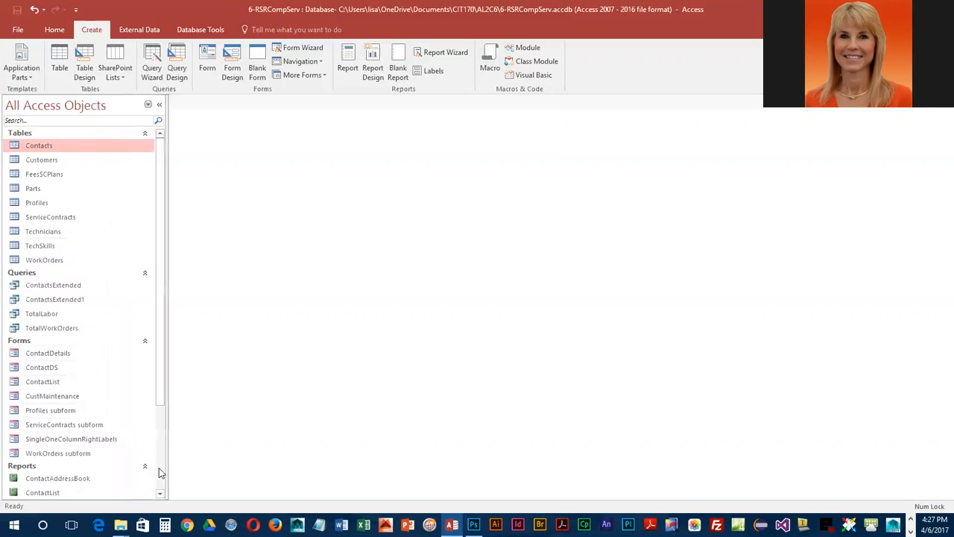
- Open the SingleOneColumnRightLabels form and switch it to Layout View
double_click(67, 439)
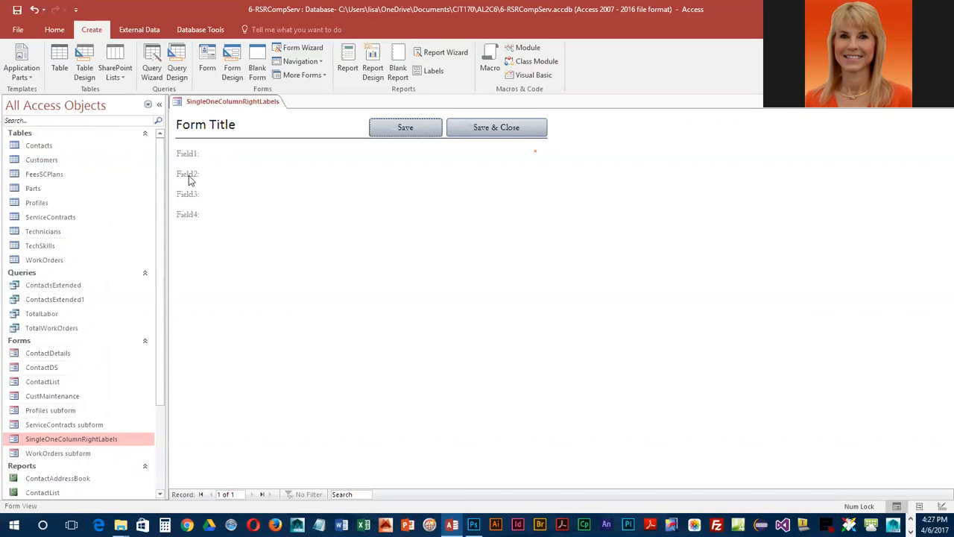
click(54, 30)
click(15, 71)
click(48, 122)
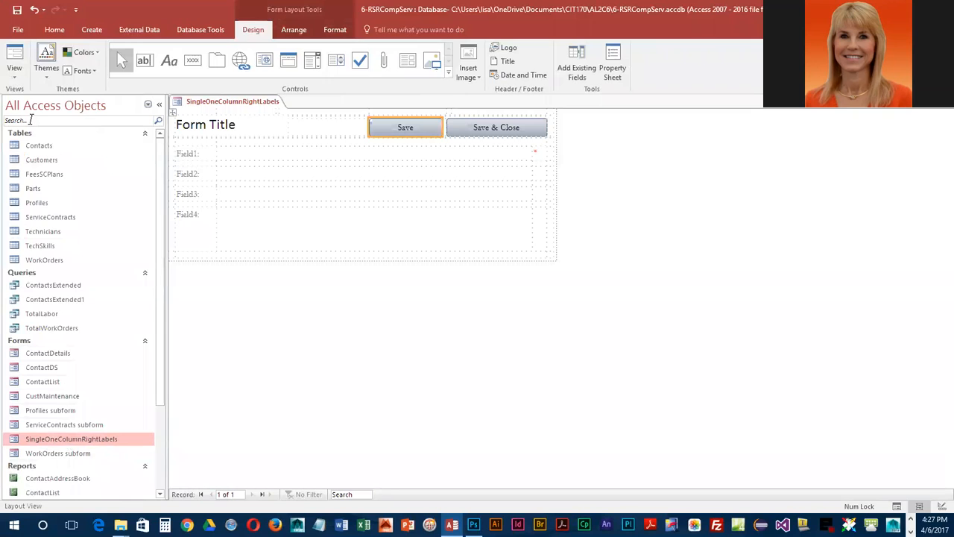
- Delete the four placeholder labels Field1 through Field4 from the form
click(187, 153)
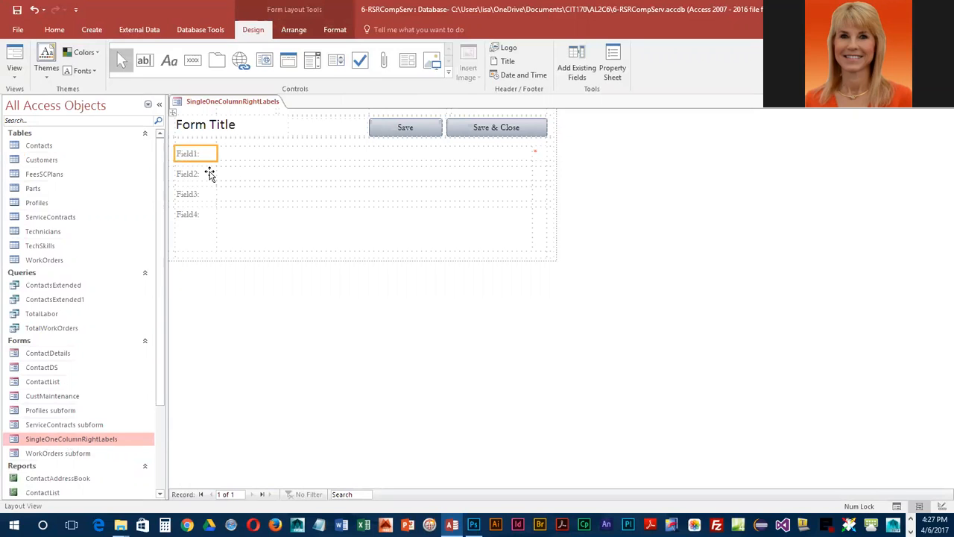
shift+click(194, 174)
shift+click(197, 193)
shift+click(198, 218)
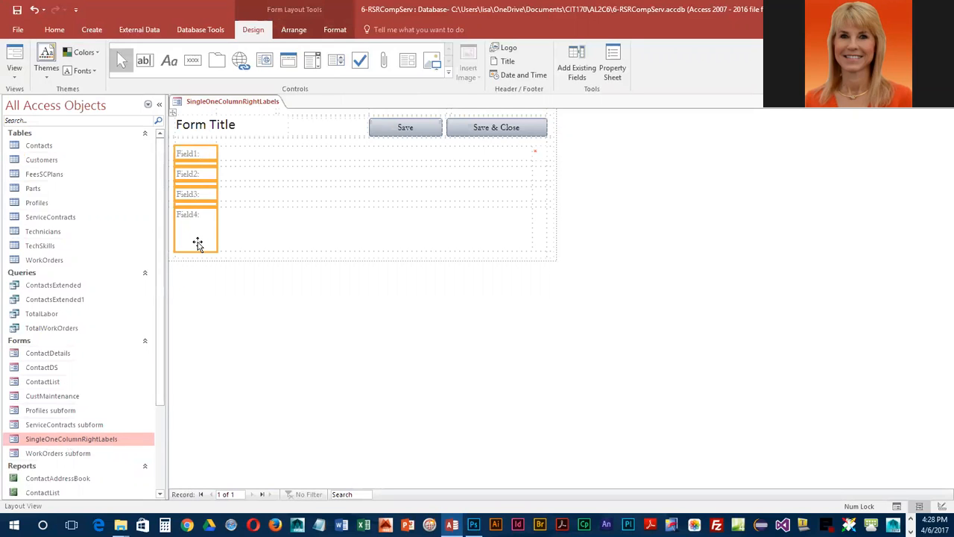
key(Delete)
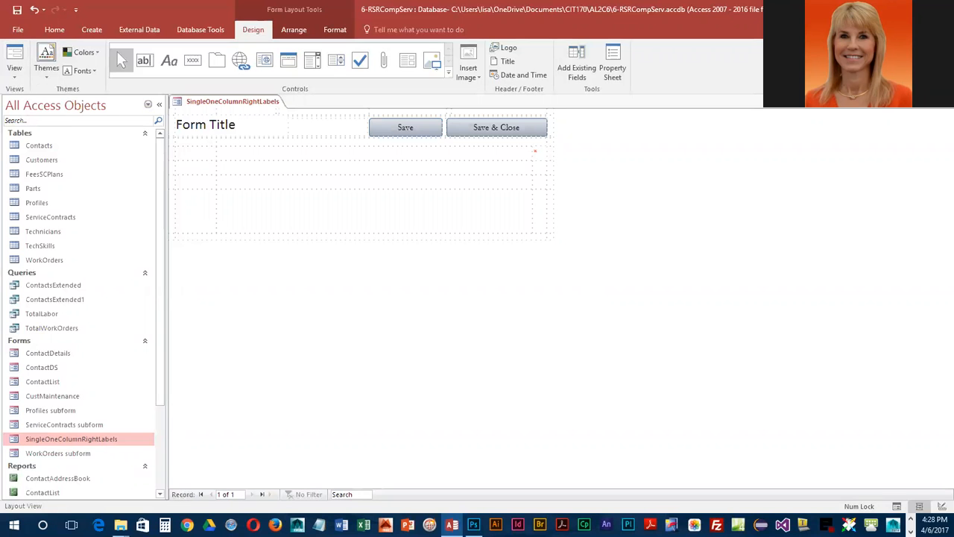
- Show the existing fields and place PartNo from the Parts table in the form's first row, beside the empty label column
click(582, 57)
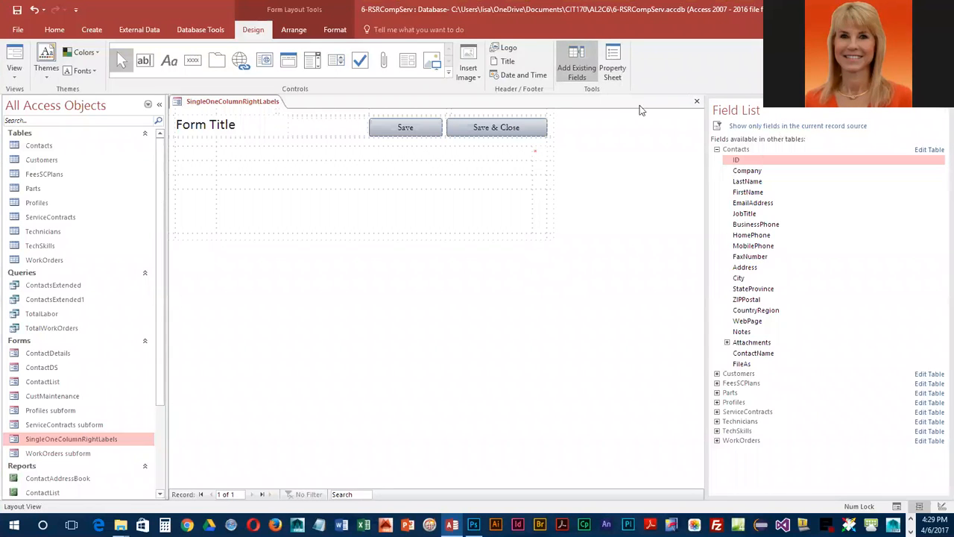
click(716, 150)
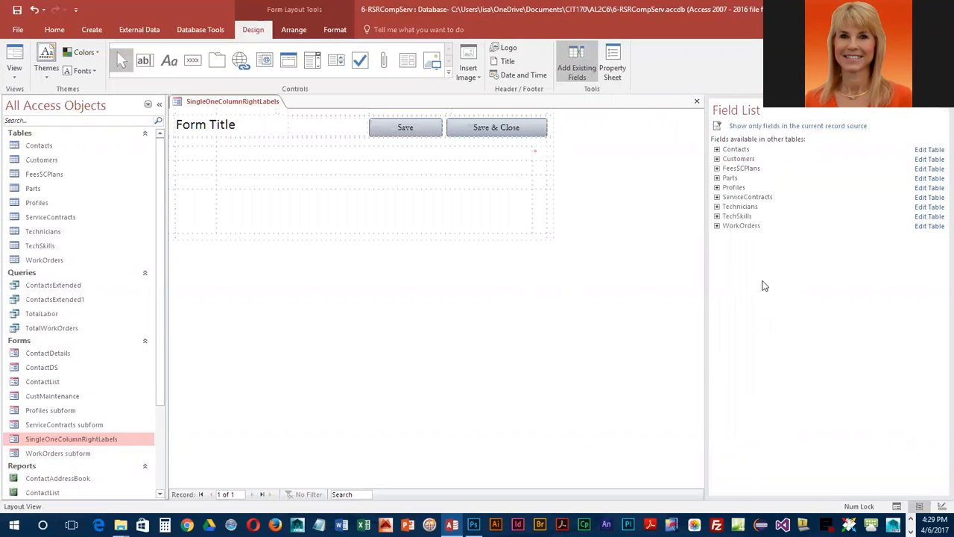
click(717, 179)
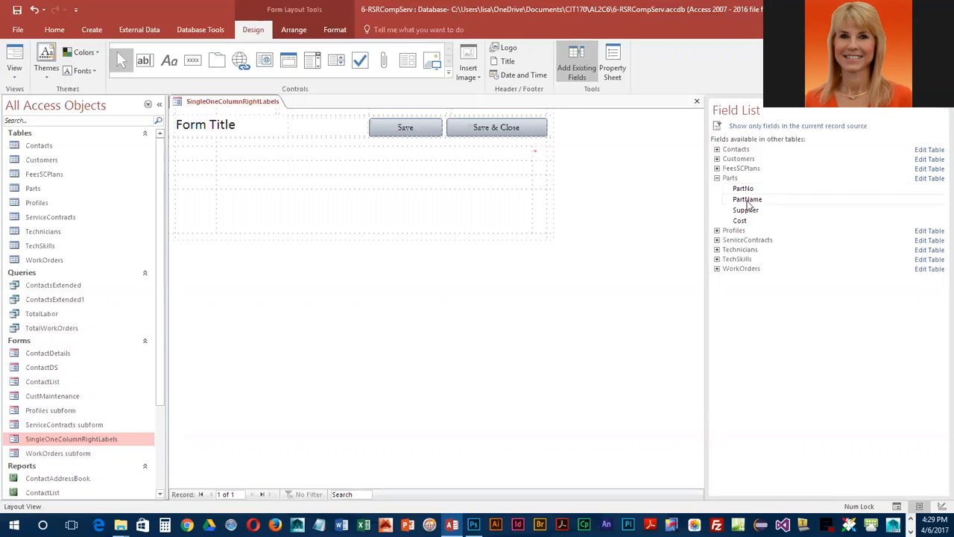
drag(745, 189, 340, 157)
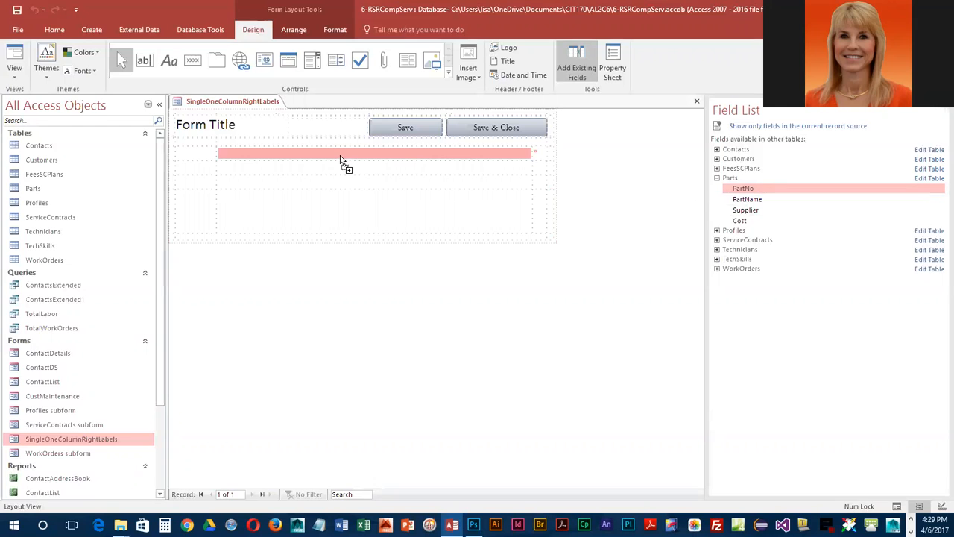
drag(340, 159, 341, 159)
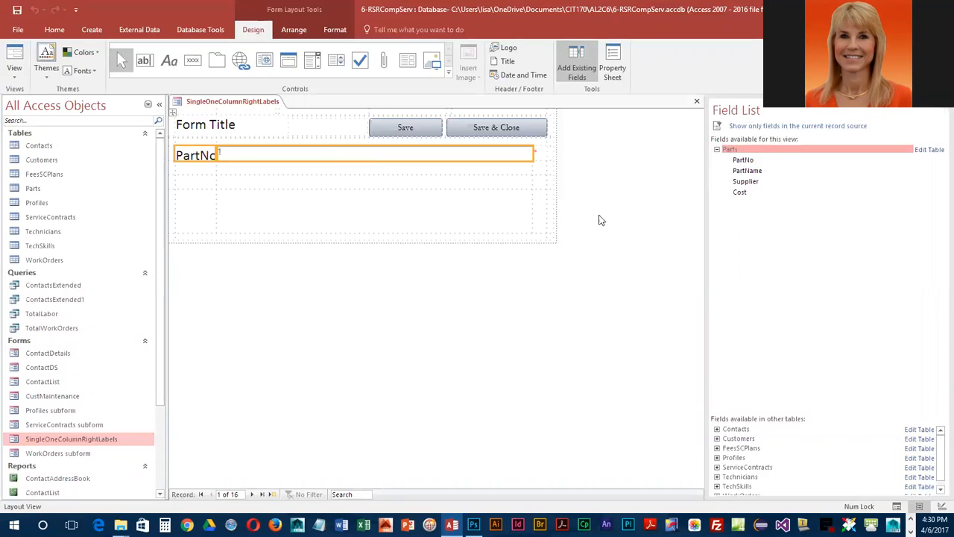
- Add PartName, Supplier and Cost in the rows below PartNo, and shorten the Cost row to about one text line
drag(761, 171, 331, 170)
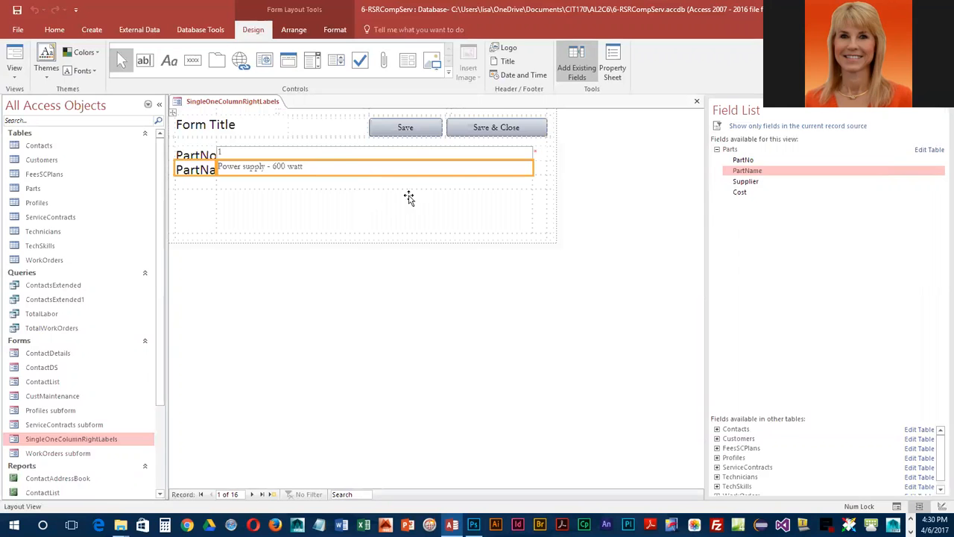
drag(748, 182, 458, 183)
drag(748, 192, 435, 205)
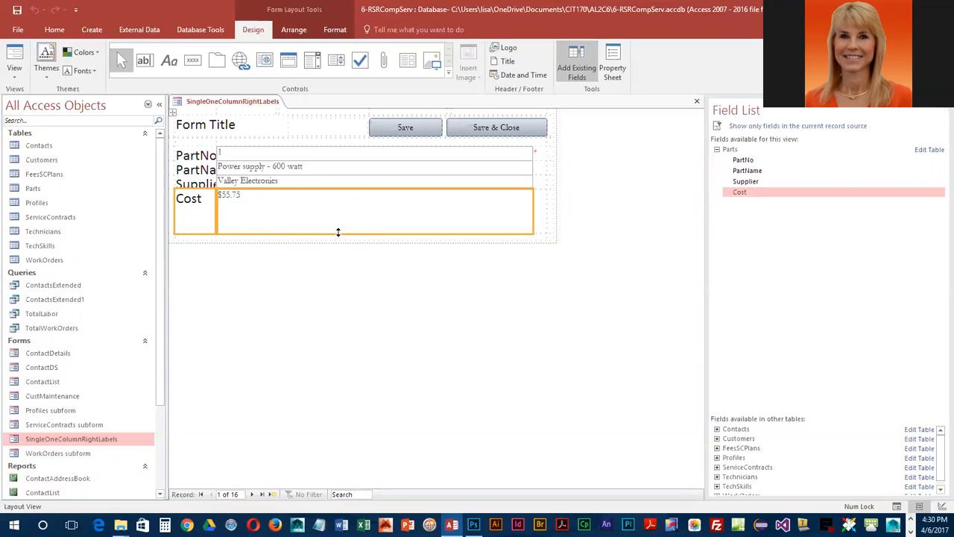
drag(338, 233, 345, 204)
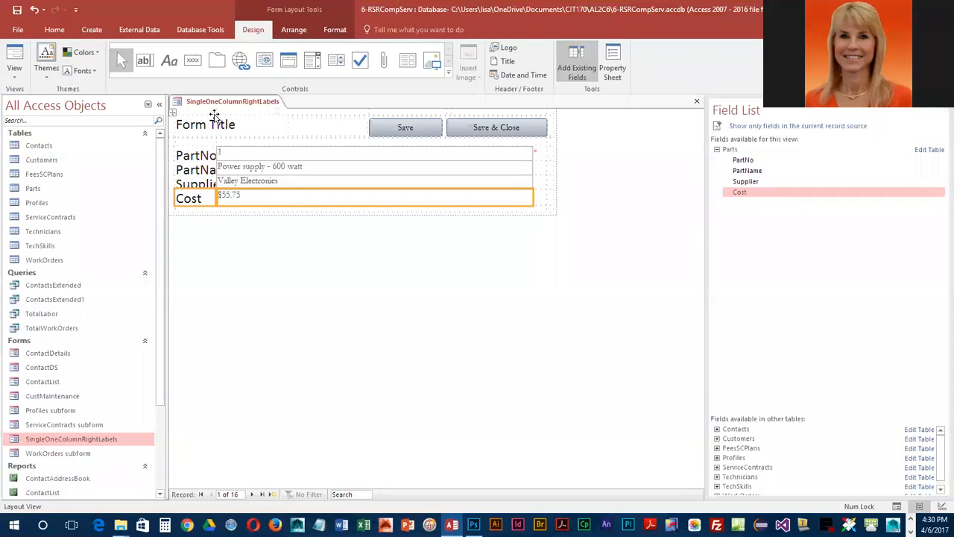
- Select the PartNo, PartName, Supplier and Cost labels together and widen their column until the full names fit
click(200, 152)
click(200, 171)
click(201, 185)
click(201, 200)
click(204, 187)
click(205, 228)
click(205, 199)
shift+click(201, 185)
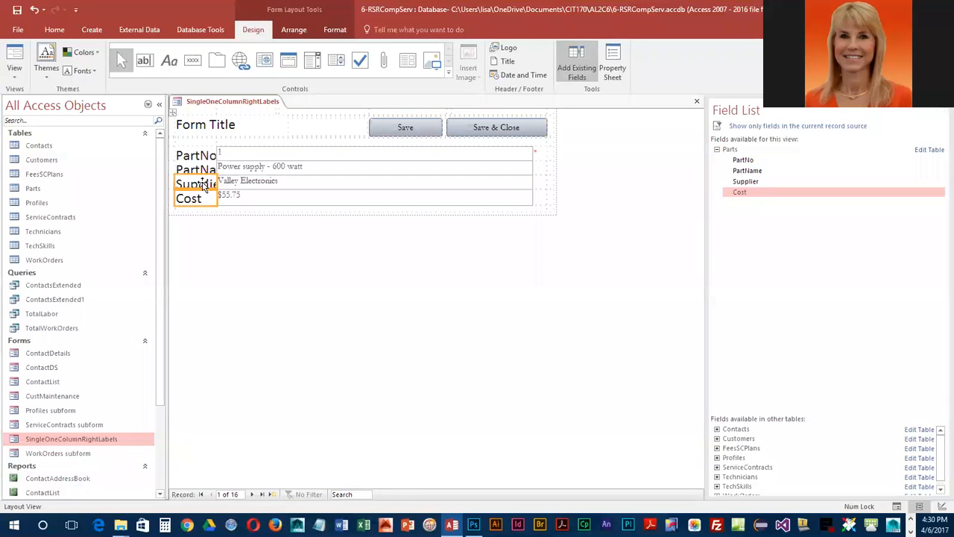
shift+click(202, 170)
shift+click(201, 154)
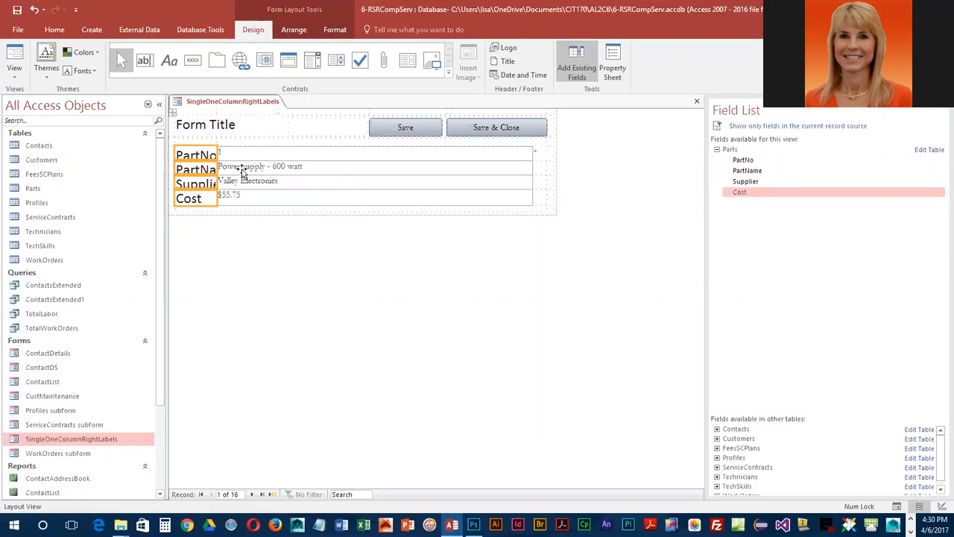
drag(218, 155, 241, 155)
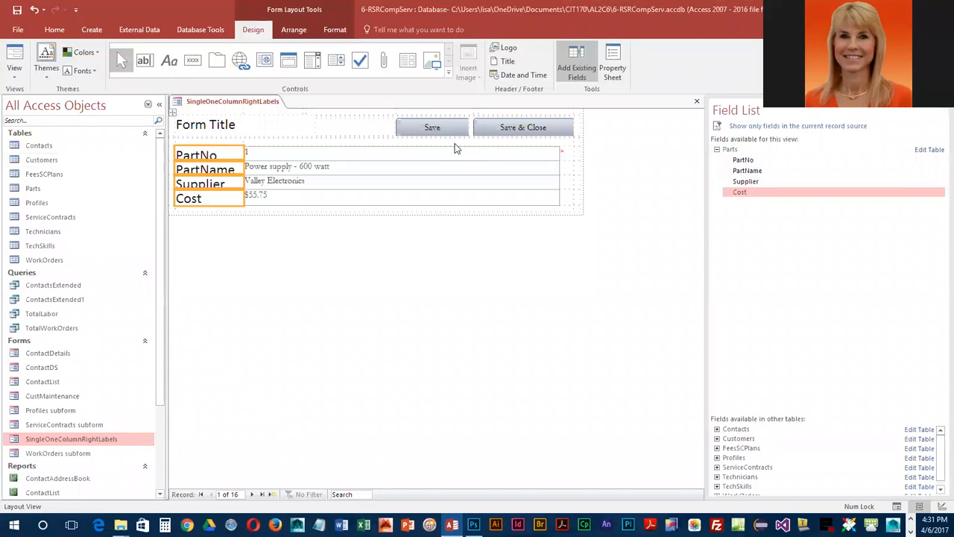
- Set the control padding to Wide for the four selected field labels
click(294, 30)
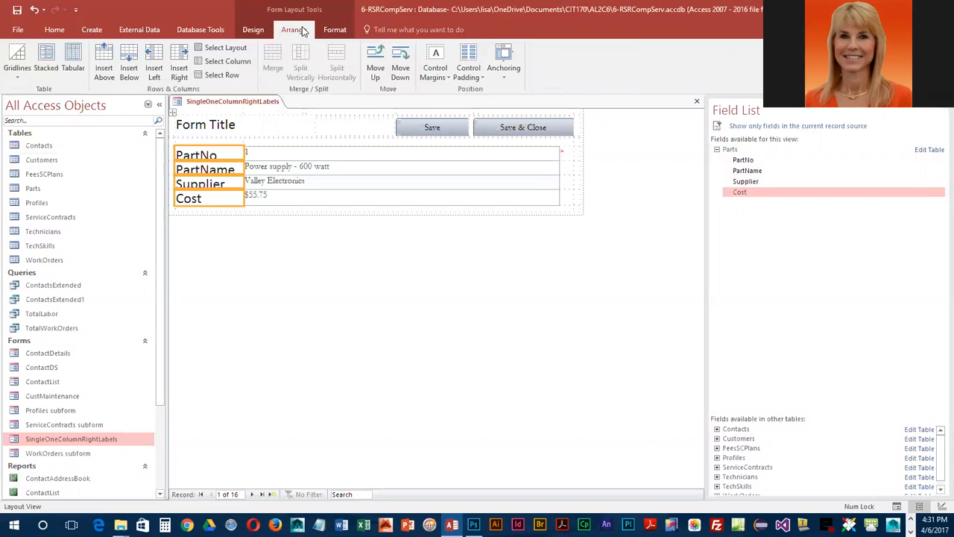
click(470, 72)
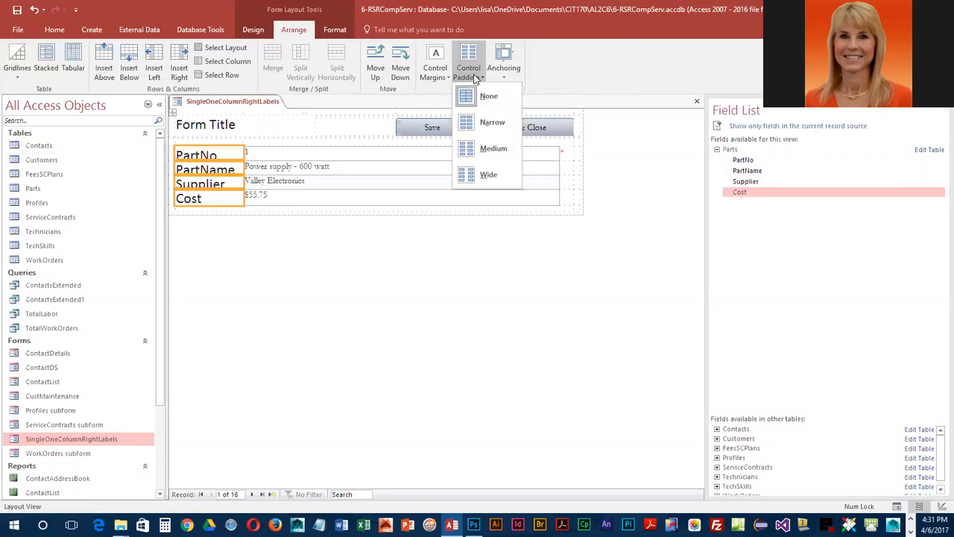
click(490, 176)
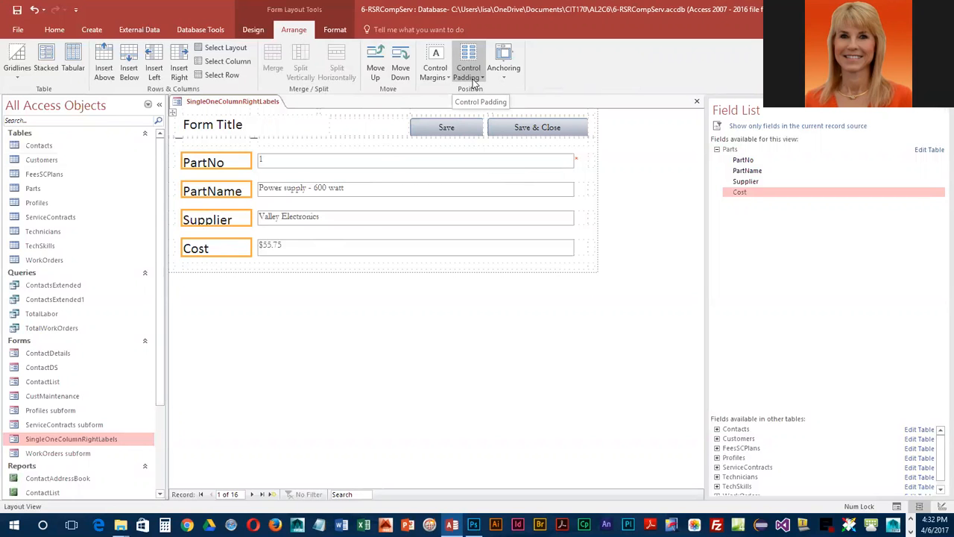
- Change the form's title text to Repair Parts
click(228, 124)
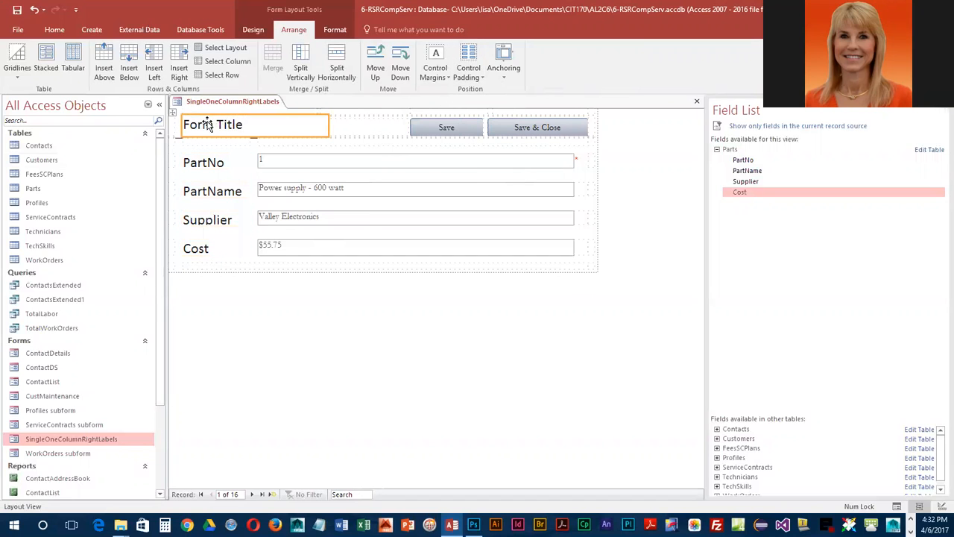
click(228, 125)
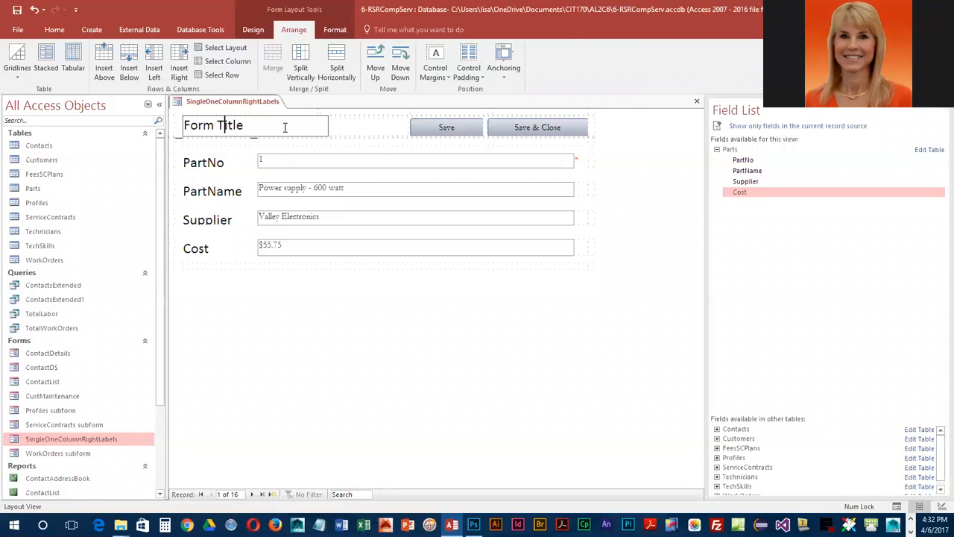
drag(258, 125, 184, 125)
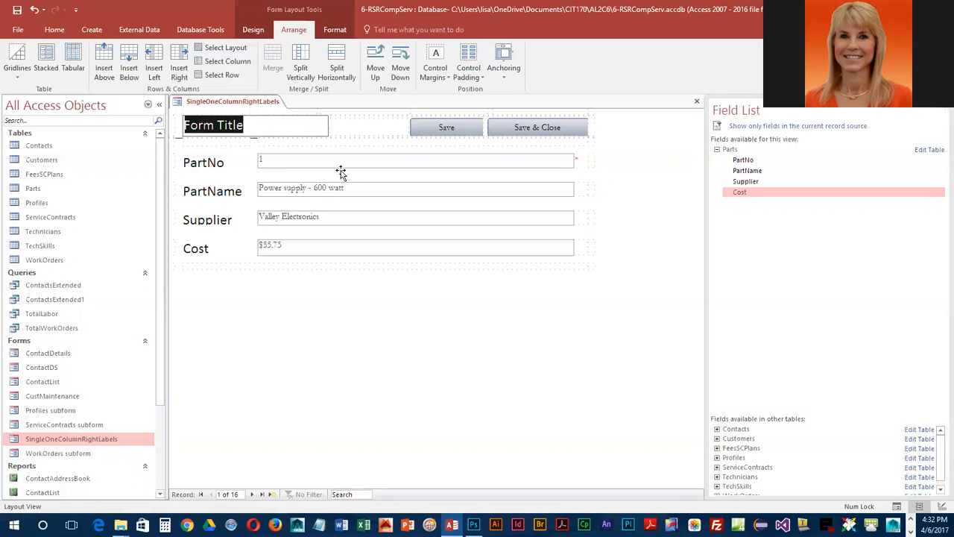
text(Repari)
key(BackSpace)
key(BackSpace)
text(ir Parts)
key(Return)
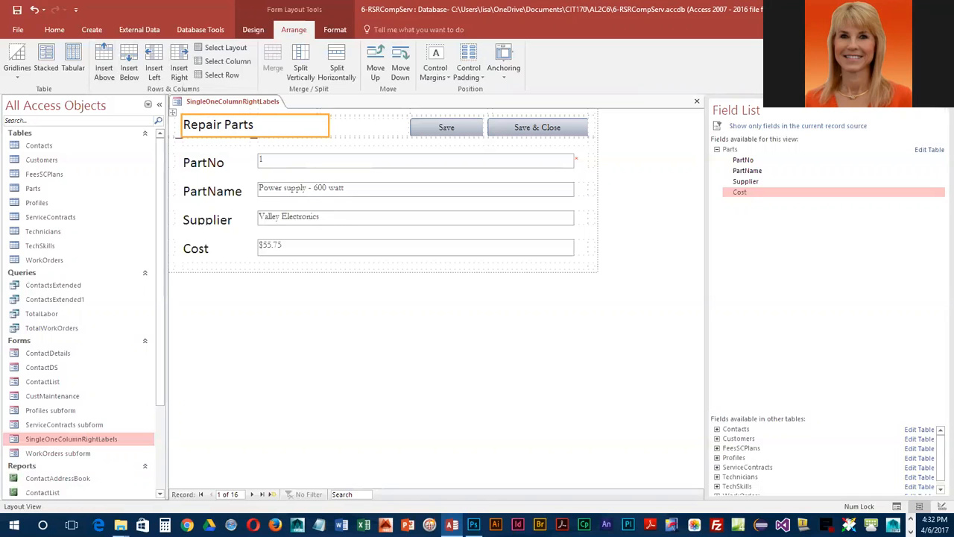
- Apply the blue quick style from the last row of theme styles to both the Save and Save & Close buttons
click(466, 126)
shift+click(560, 129)
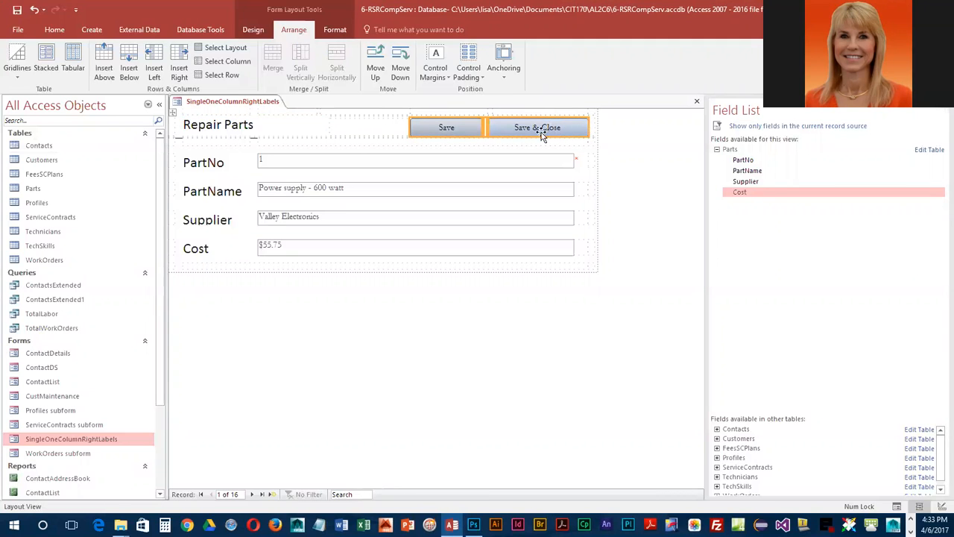
click(254, 32)
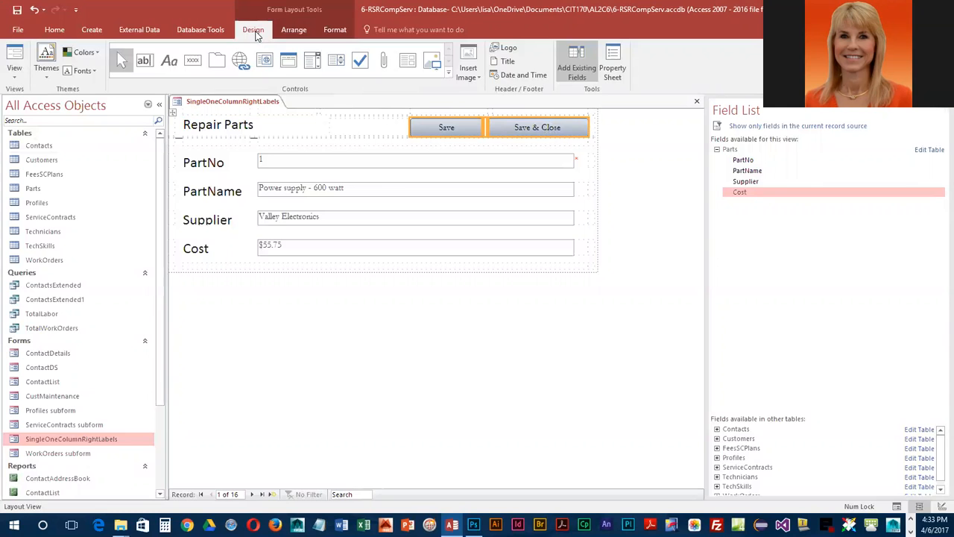
click(343, 33)
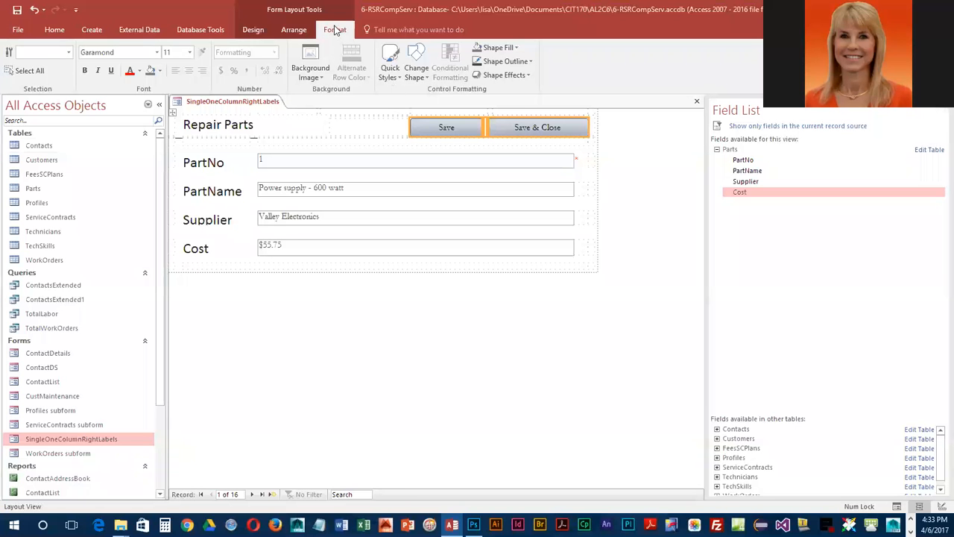
click(397, 77)
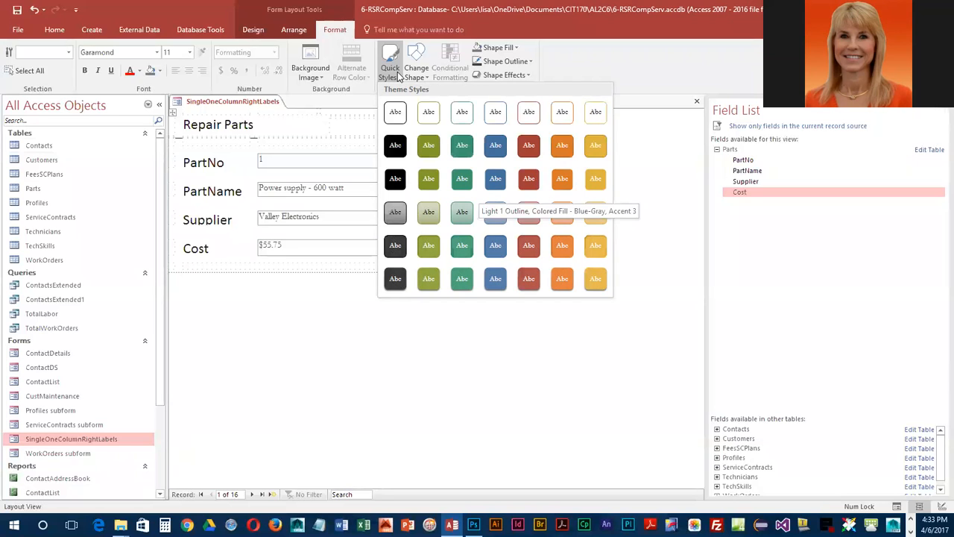
click(497, 277)
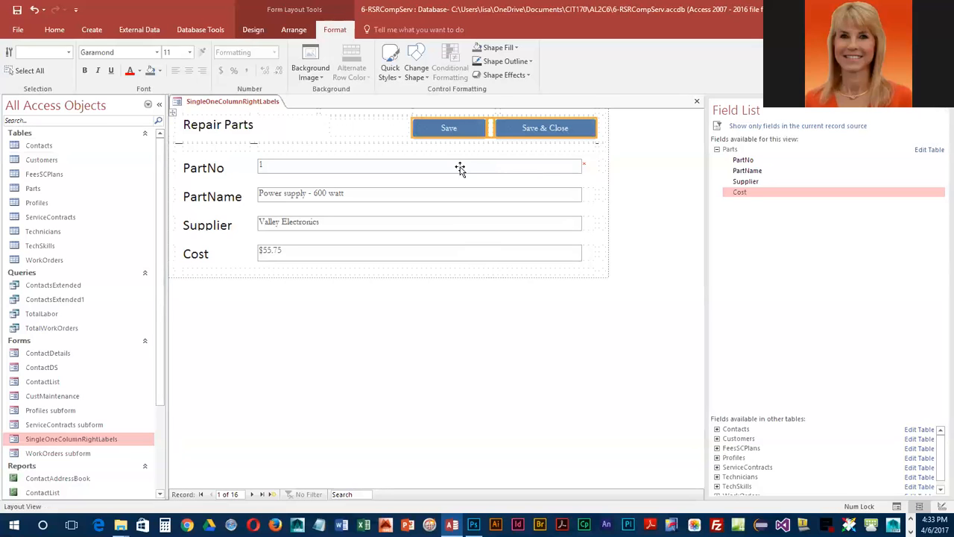
- Set the Repair Parts title's font color to the blue in the first row of theme colors
click(227, 121)
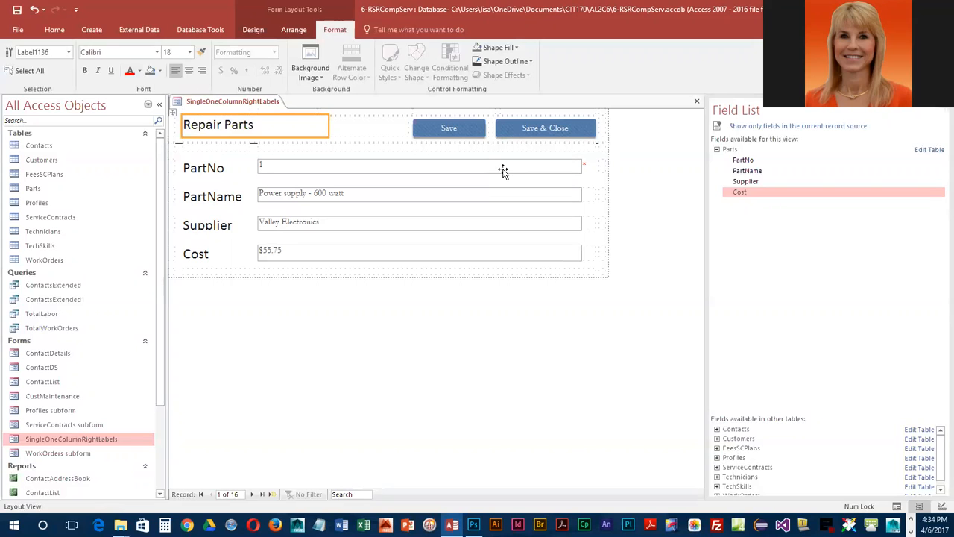
click(141, 72)
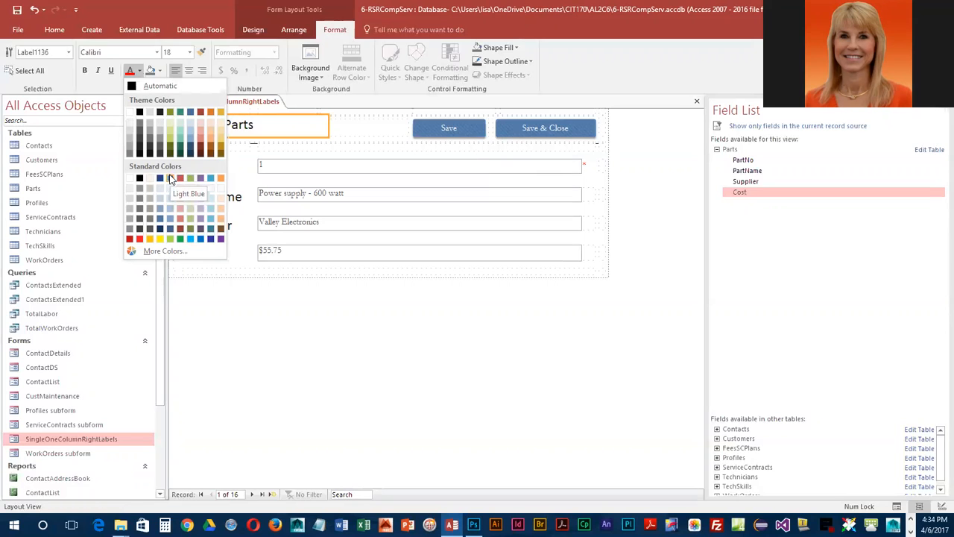
click(190, 113)
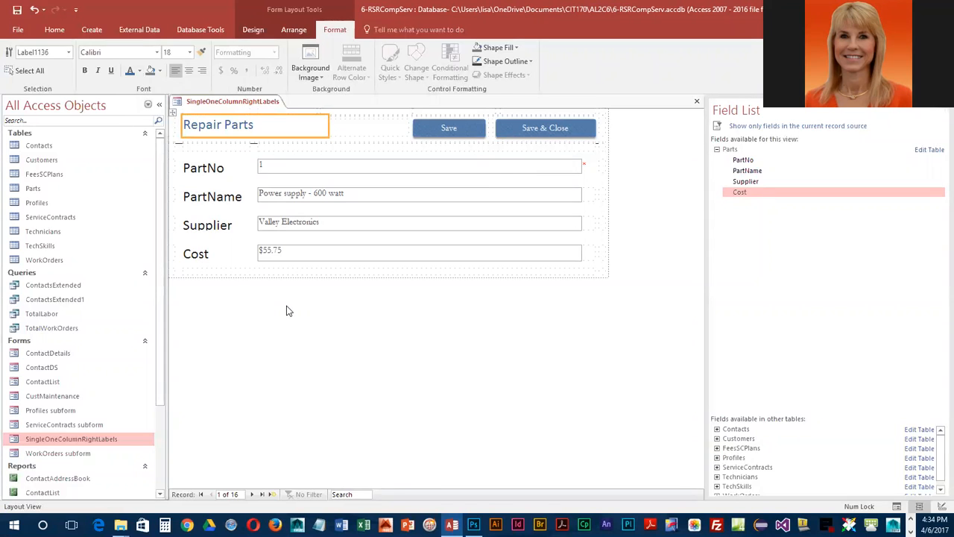
- Apply the same blue font color as the title to the PartNo, PartName, Supplier and Cost labels
click(213, 171)
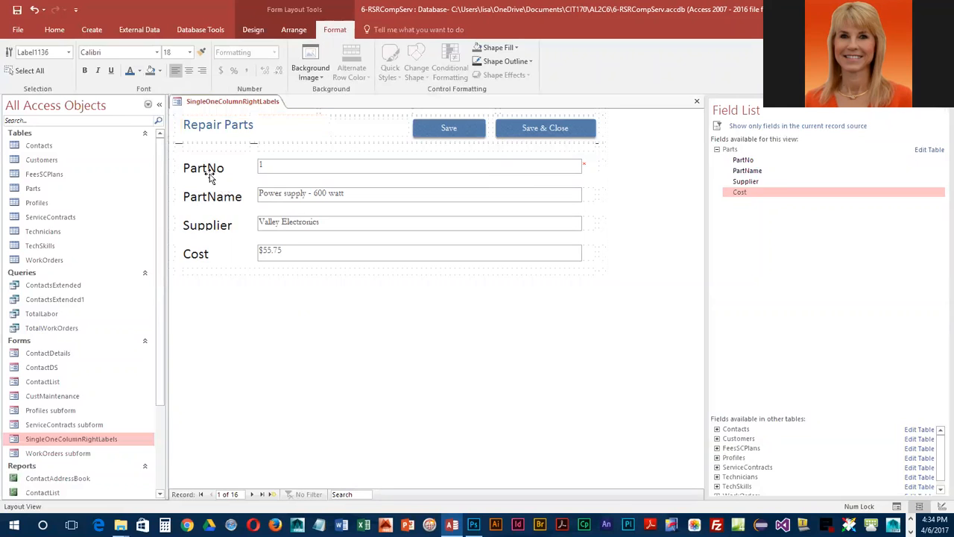
shift+click(212, 201)
shift+click(209, 224)
shift+click(205, 254)
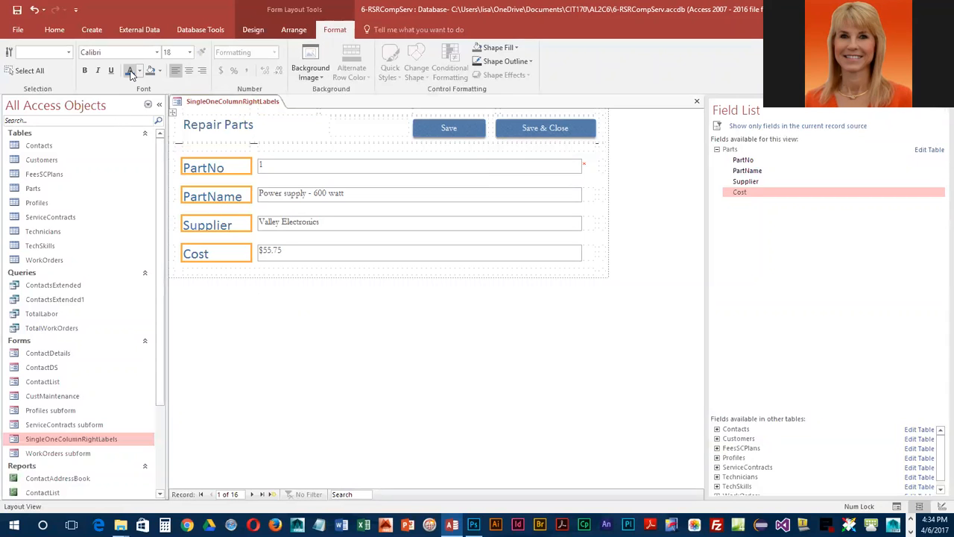
- Fill the PartNo, PartName, Supplier and Cost text boxes with a light blue background color
click(368, 165)
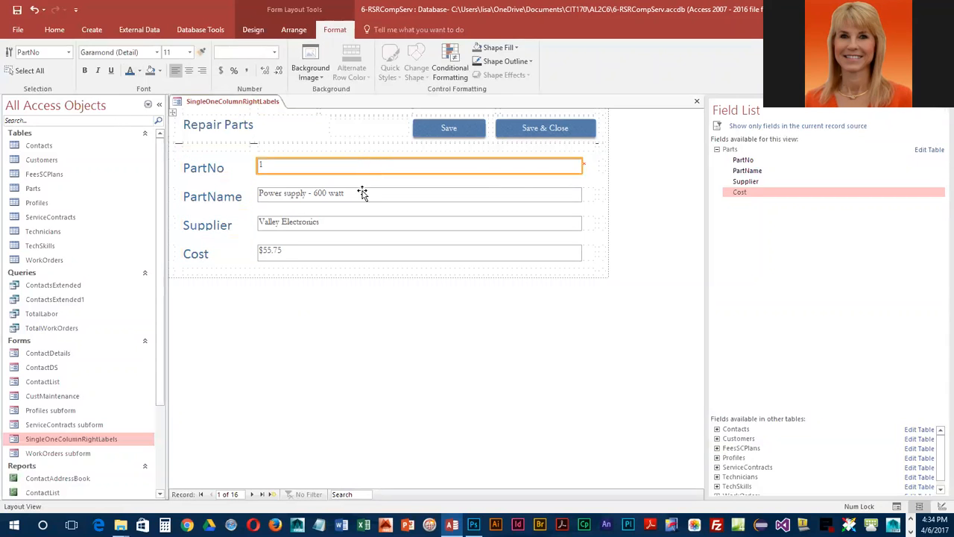
click(362, 198)
click(373, 167)
shift+click(367, 198)
shift+click(367, 224)
shift+click(366, 253)
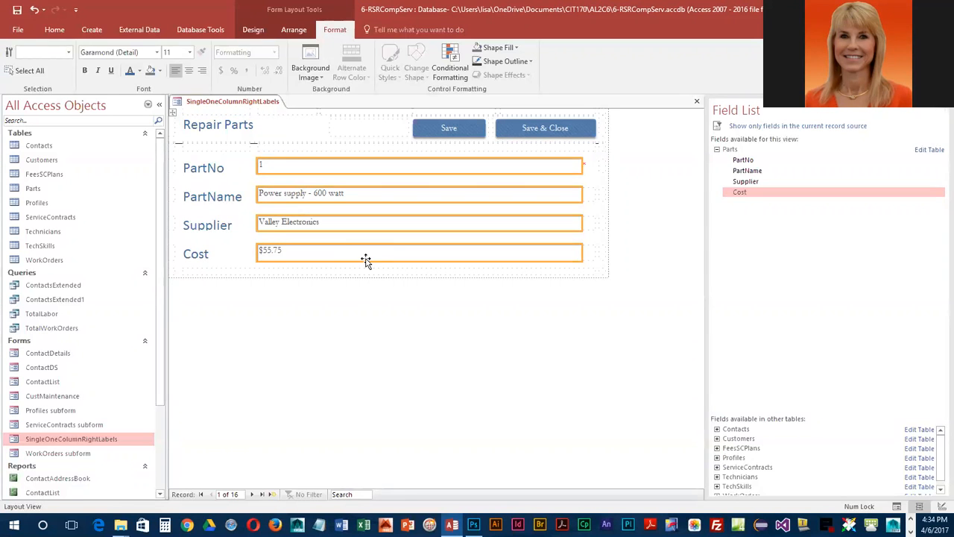
click(159, 72)
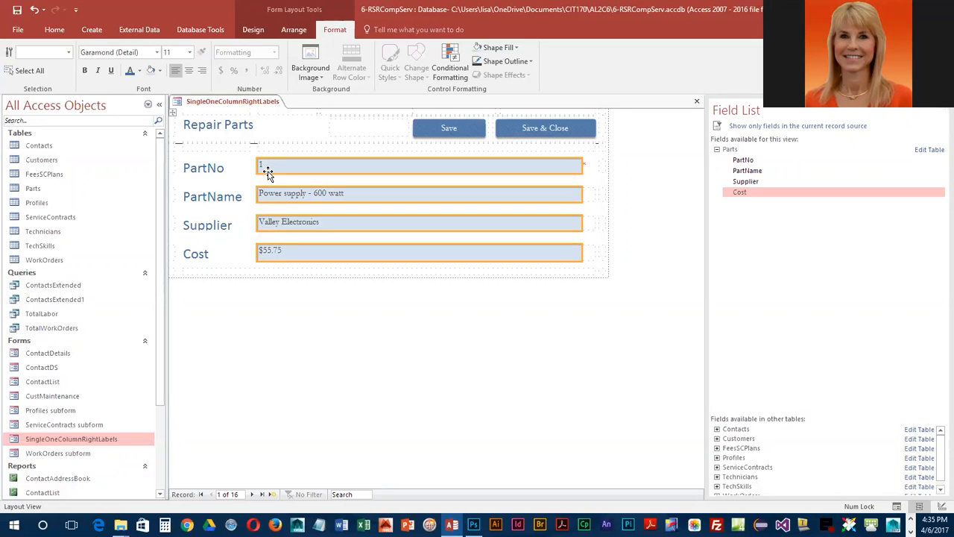
- Increase the height of the Supplier label's row slightly so that the descending letters fit inside the label
click(206, 223)
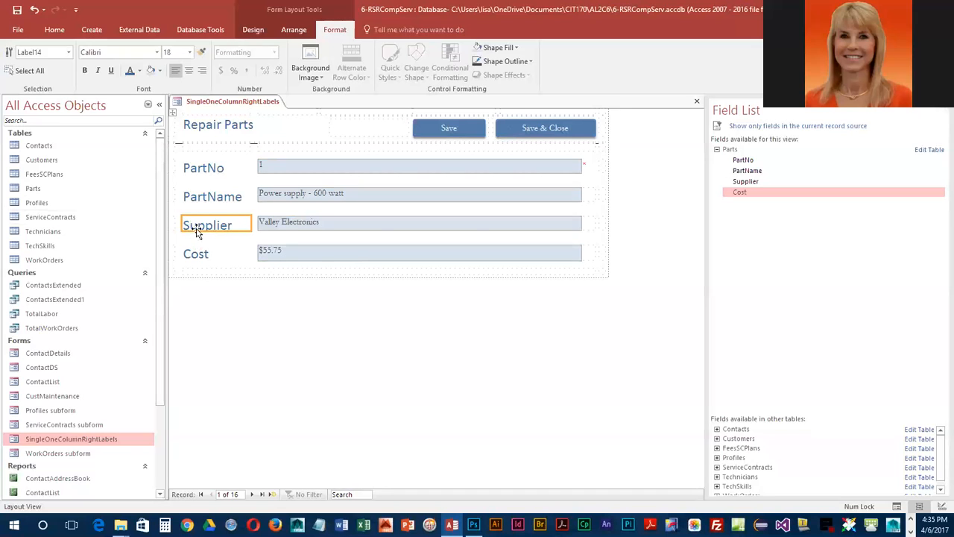
click(222, 230)
drag(222, 230, 226, 235)
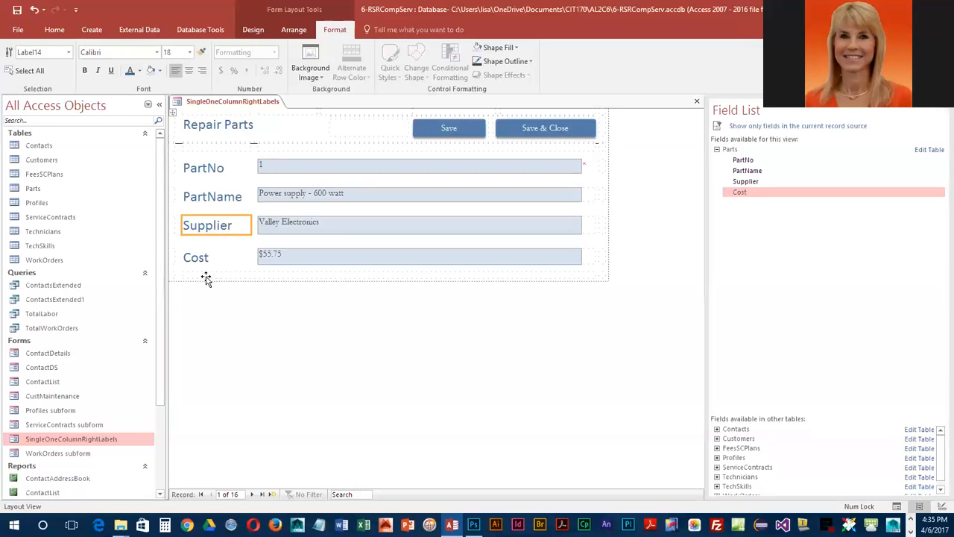
click(337, 308)
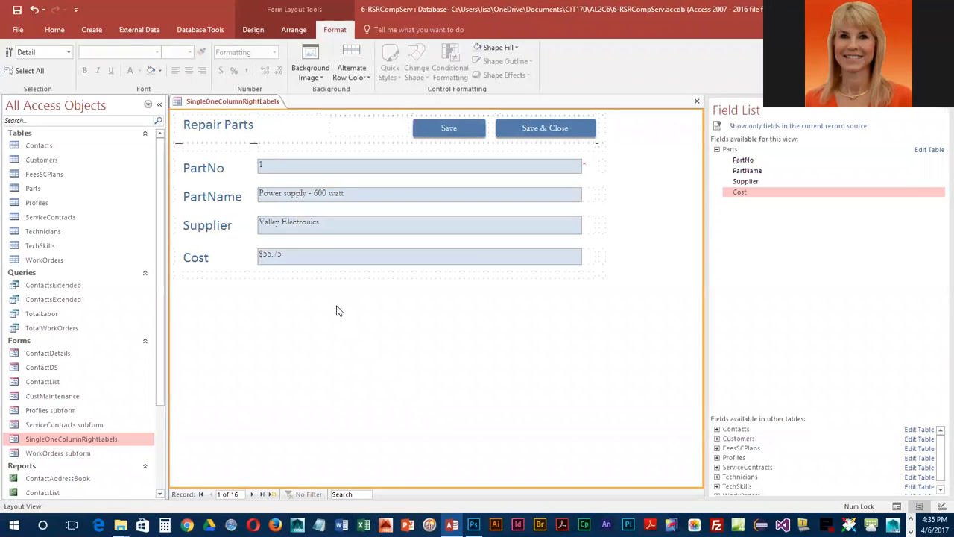
- Save the form's changes and save a copy of the SingleOneColumnRightLabels object as a form named Parts
click(19, 13)
click(17, 30)
click(28, 148)
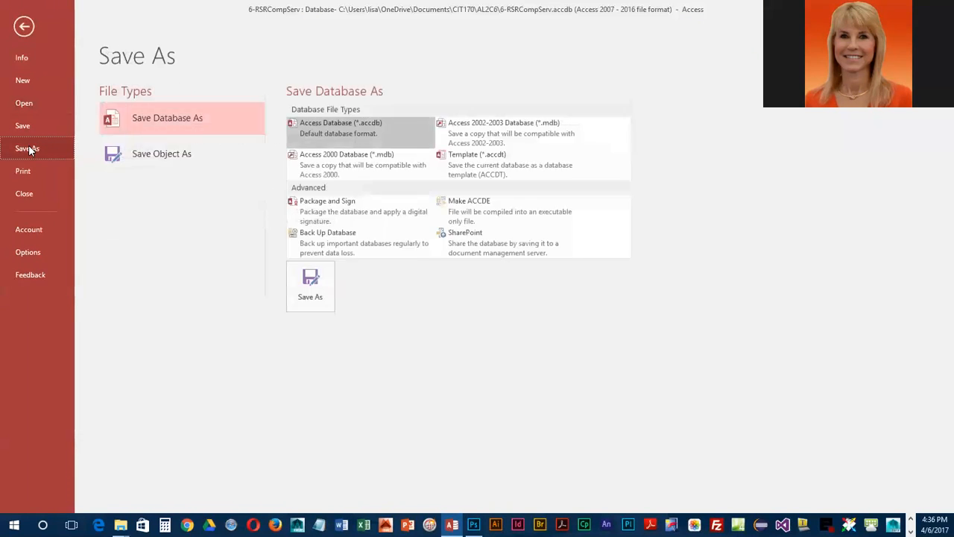
click(163, 159)
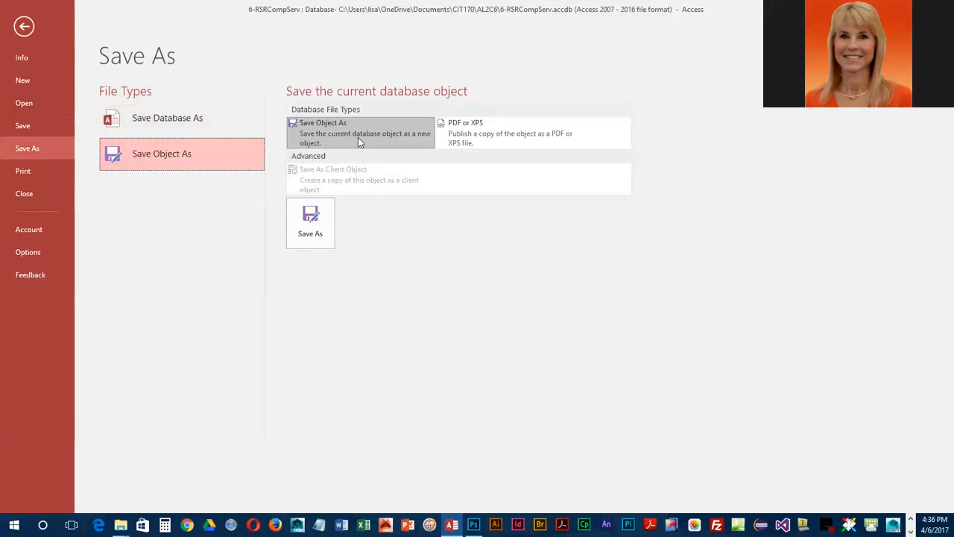
click(305, 235)
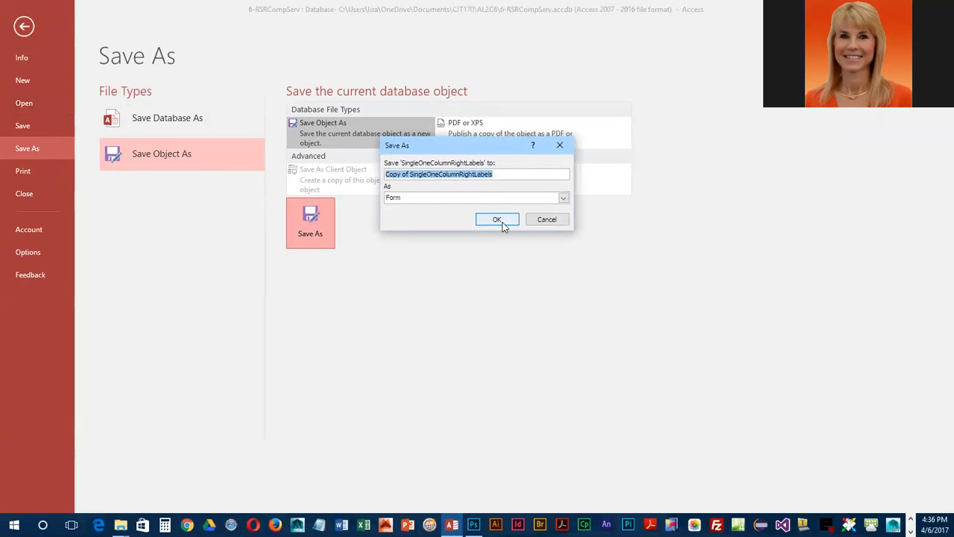
text(Parts)
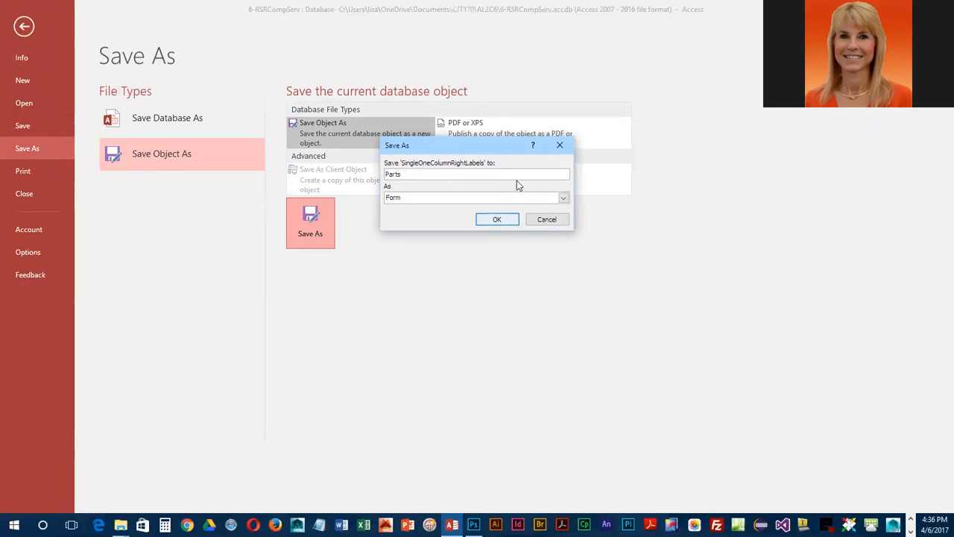
click(496, 219)
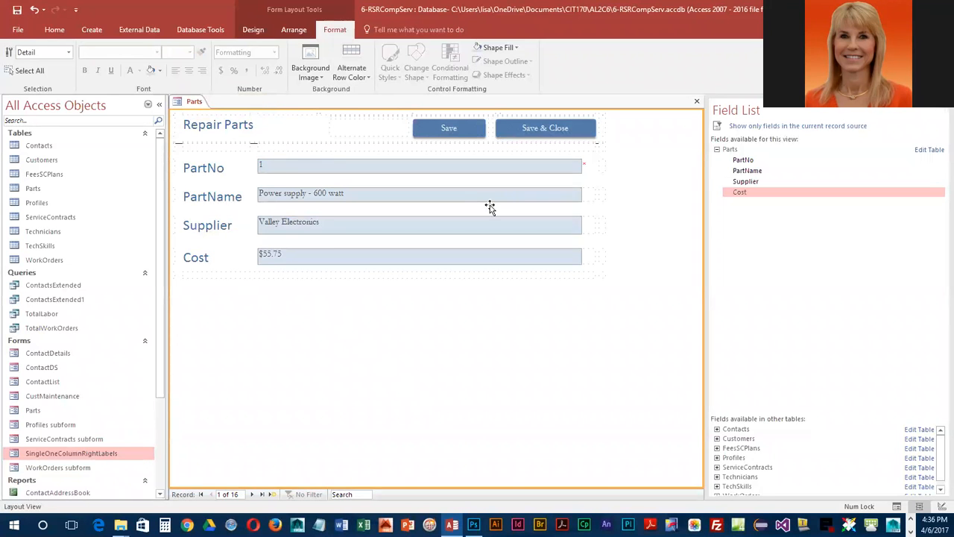
- Display the Parts form in Form View and browse forward through its records to record 12
click(56, 30)
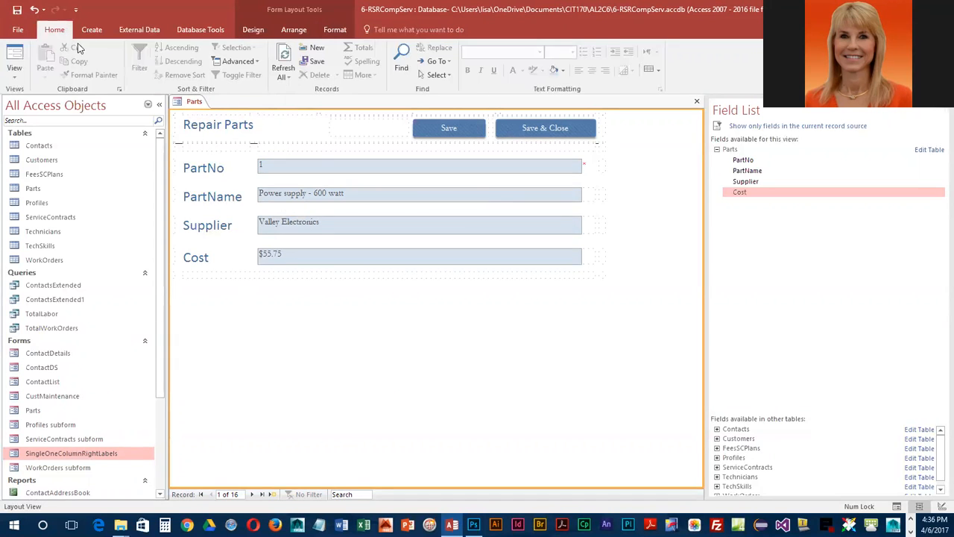
click(14, 54)
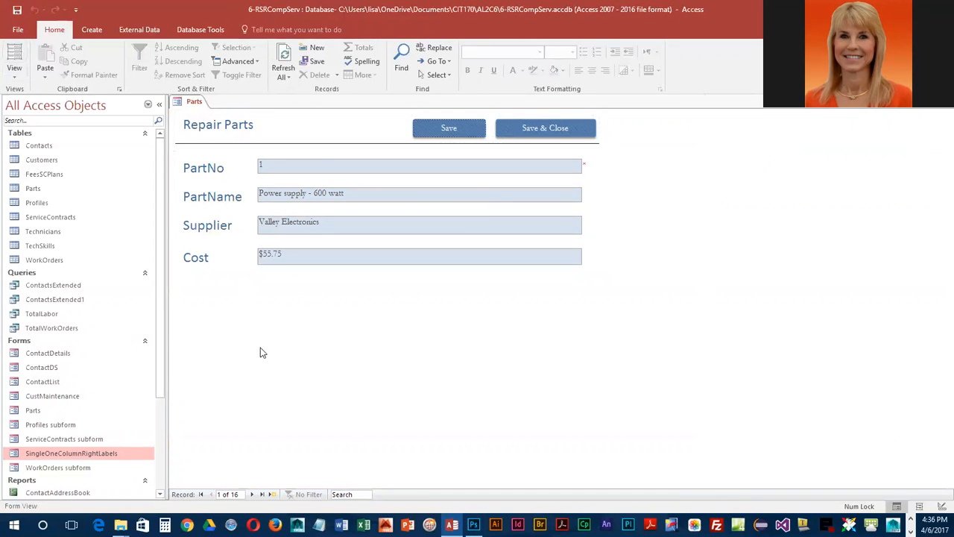
click(14, 75)
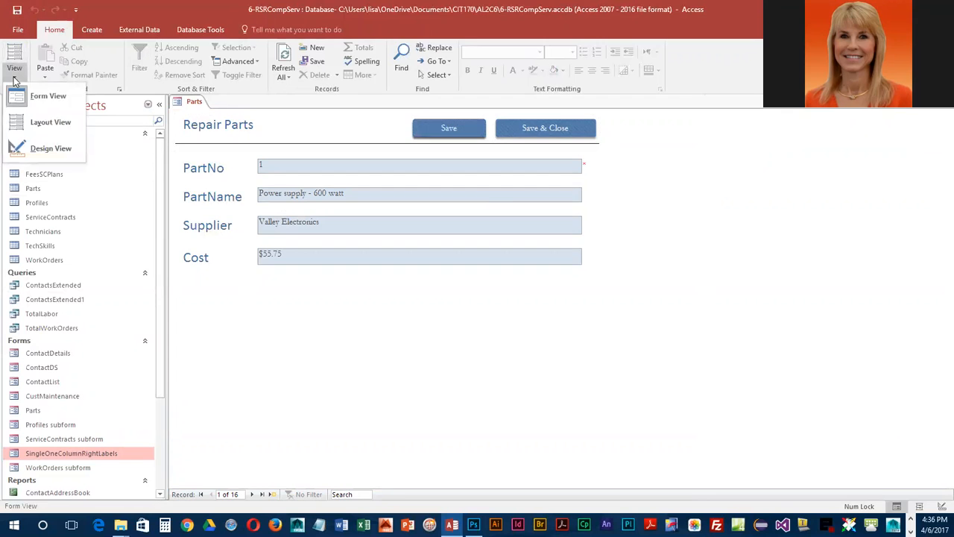
click(51, 99)
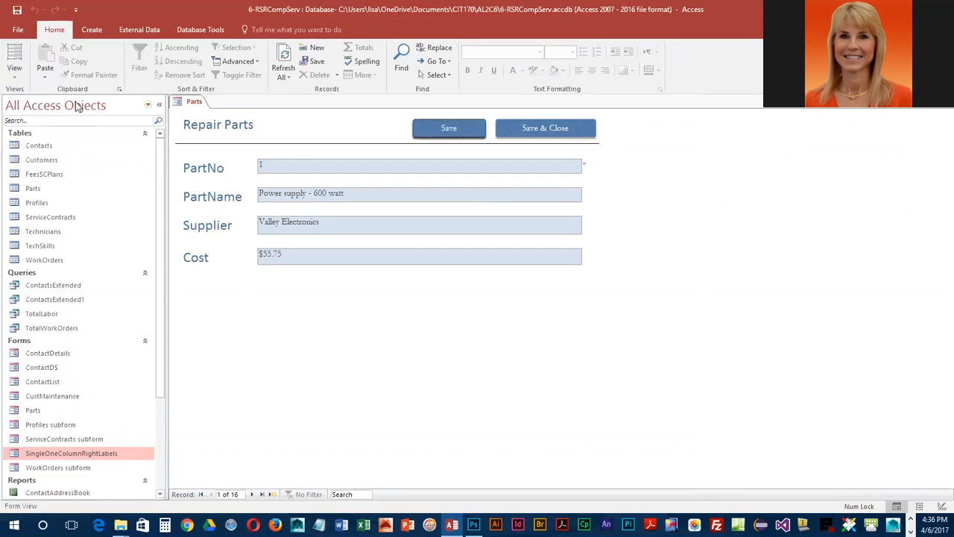
click(252, 494)
click(252, 494)
click(252, 495)
click(252, 495)
click(252, 495)
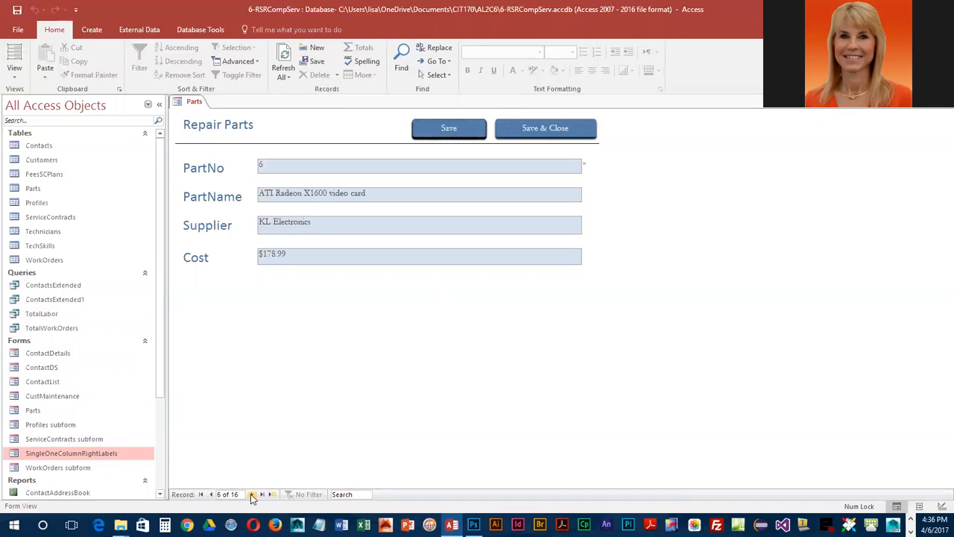
click(252, 495)
click(252, 494)
click(252, 494)
click(252, 495)
click(252, 494)
click(252, 495)
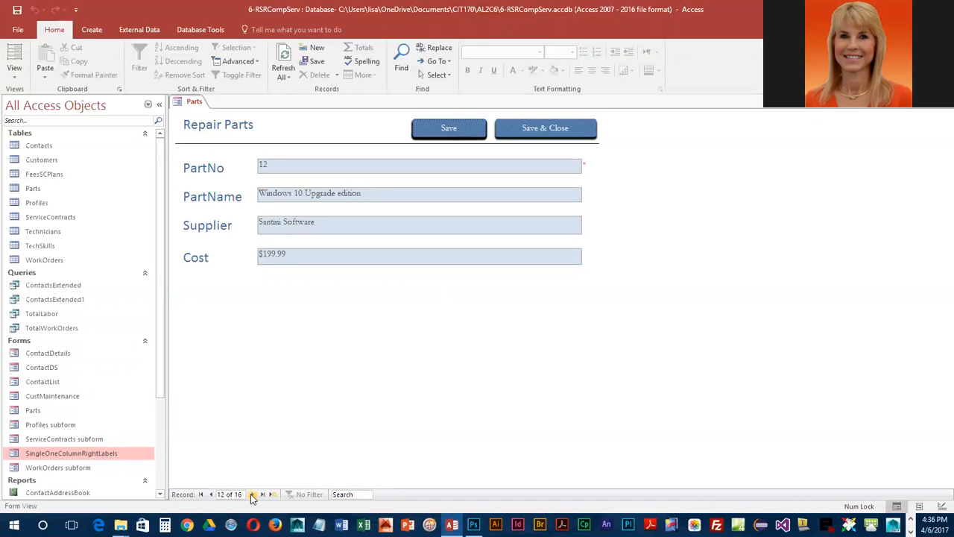
- Save and close the Parts form, and delete the SingleOneColumnRightLabels form from the database
click(539, 136)
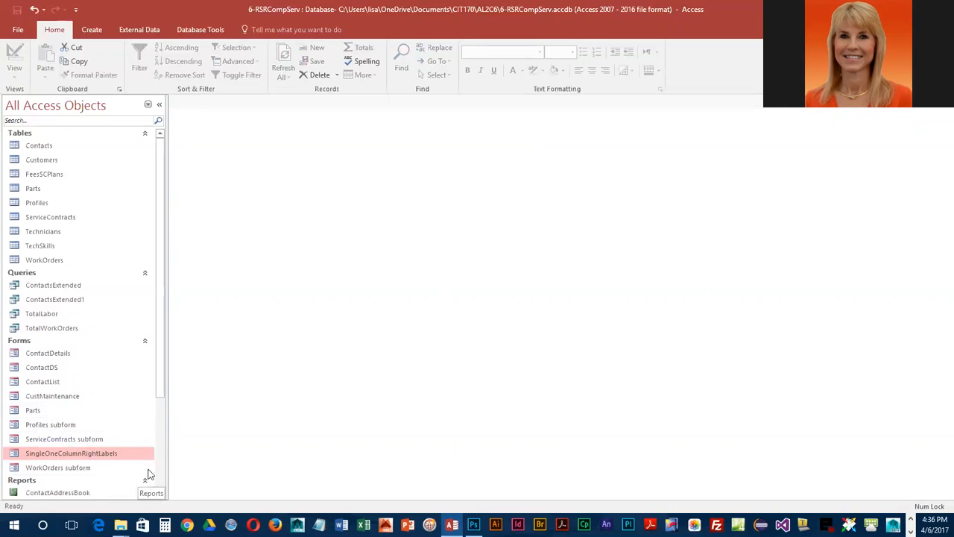
right_click(119, 455)
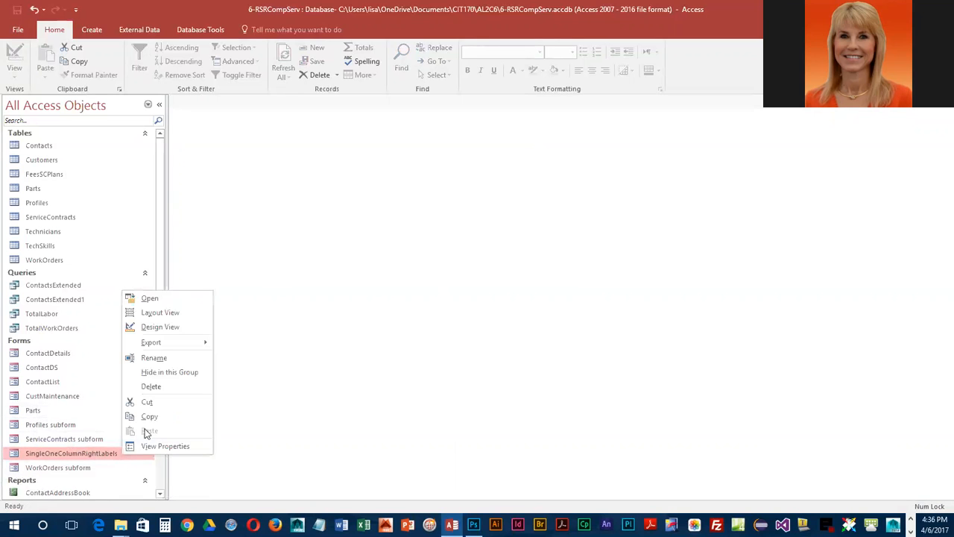
click(151, 388)
click(455, 298)
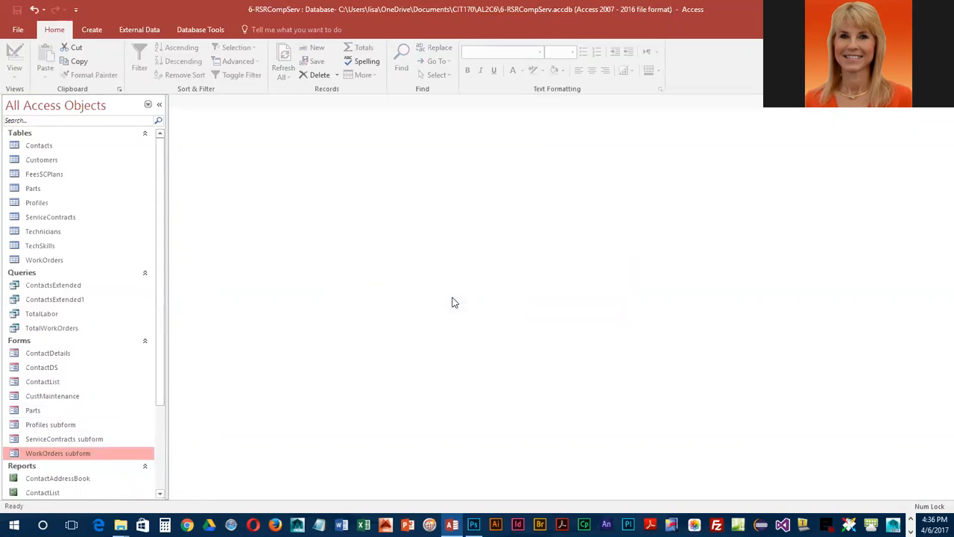